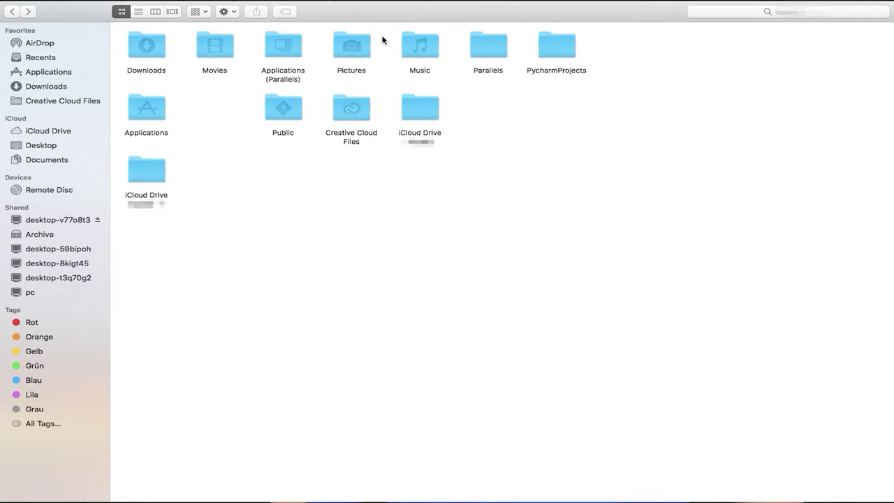
Open the Parallels folder, reveal the Windows 10 virtual machine's file in Finder from Parallels Desktop and show its file information.
click(475, 46)
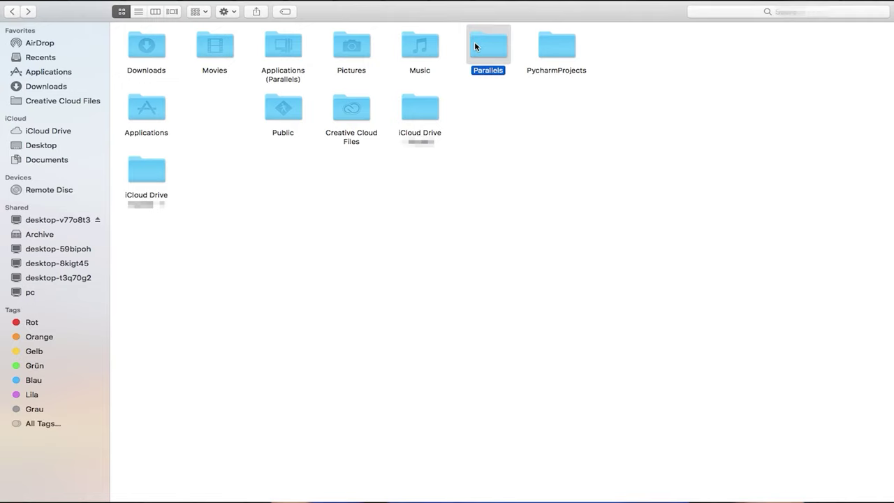
double_click(475, 46)
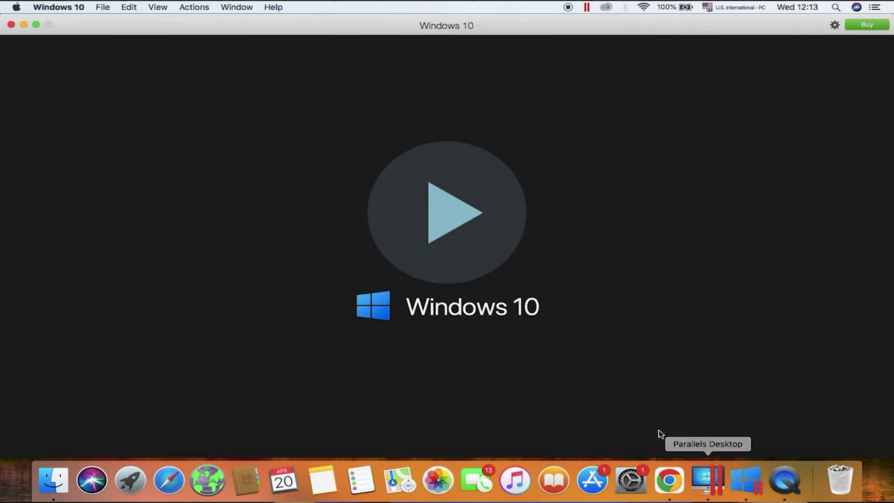
right_click(543, 333)
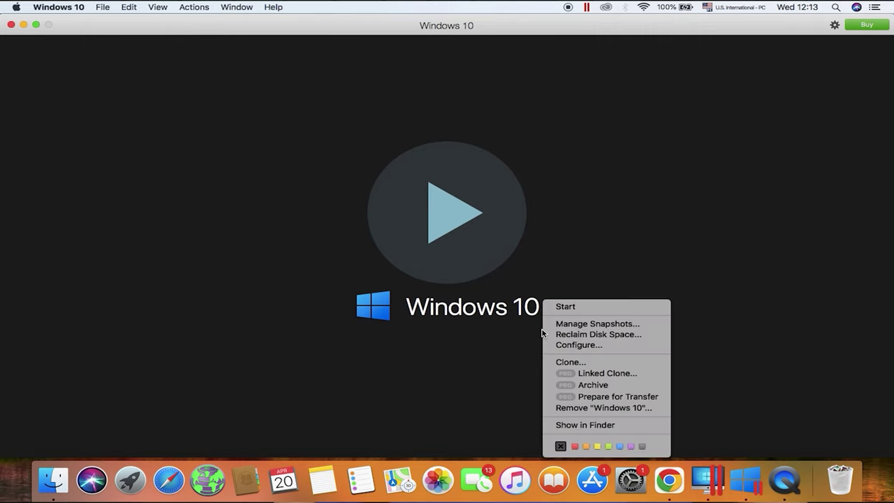
click(596, 426)
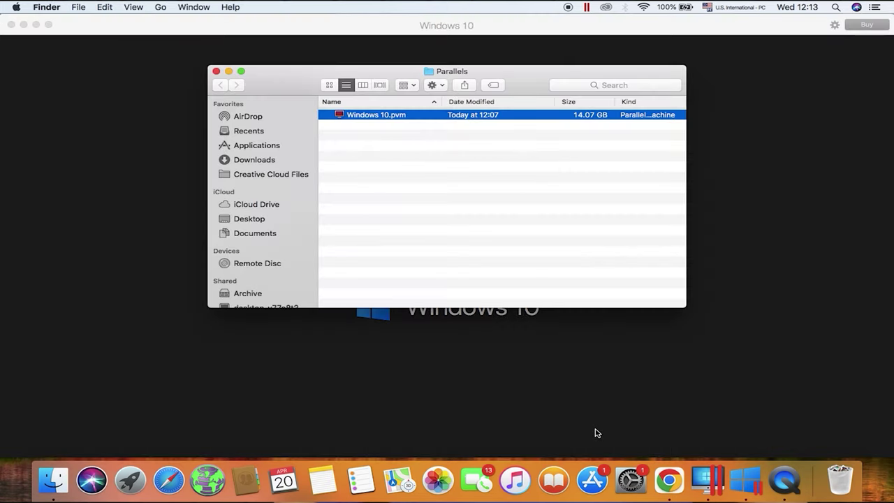
right_click(357, 117)
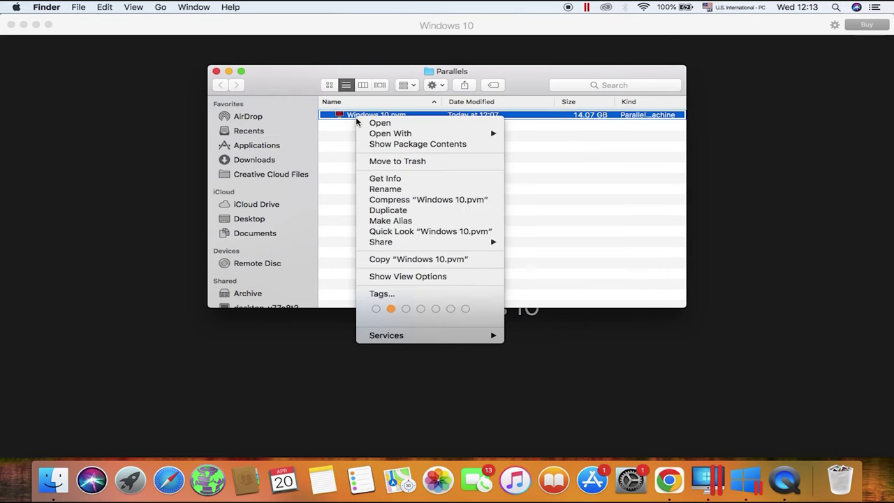
click(419, 178)
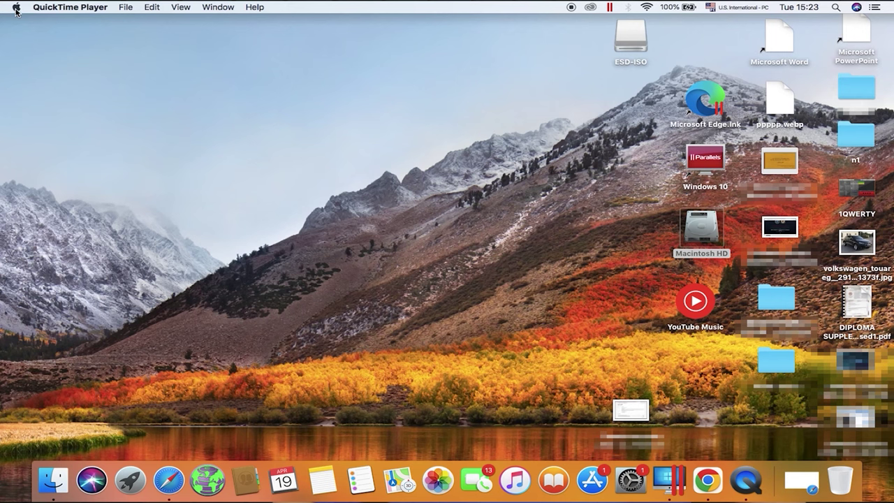
Turn on File Sharing in the Mac's System Preferences and accept its options with SMB sharing enabled for the user account.
click(16, 11)
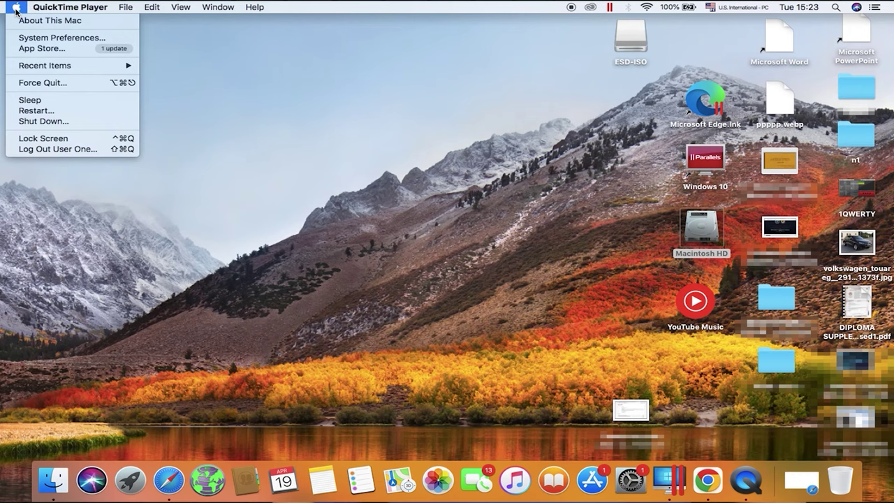
click(41, 39)
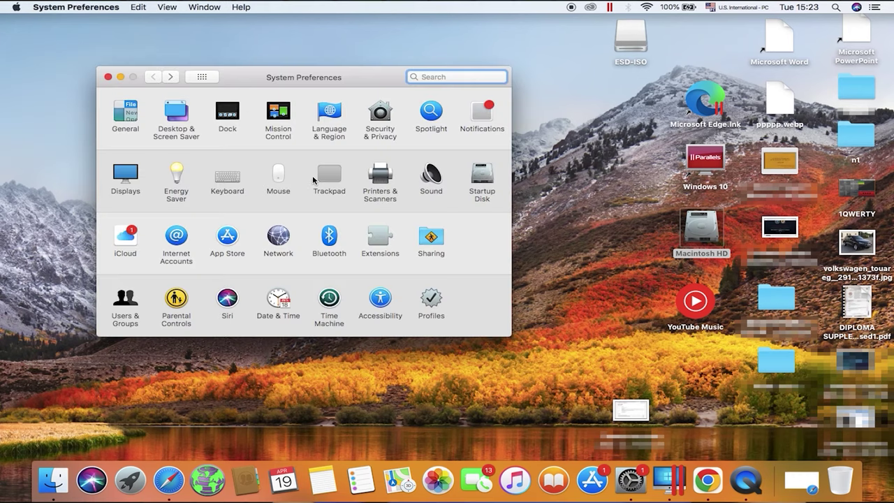
click(429, 239)
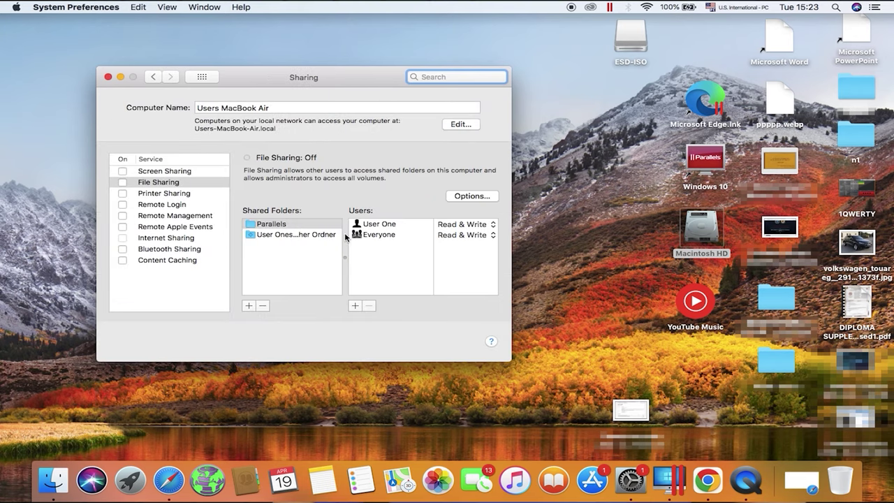
click(123, 182)
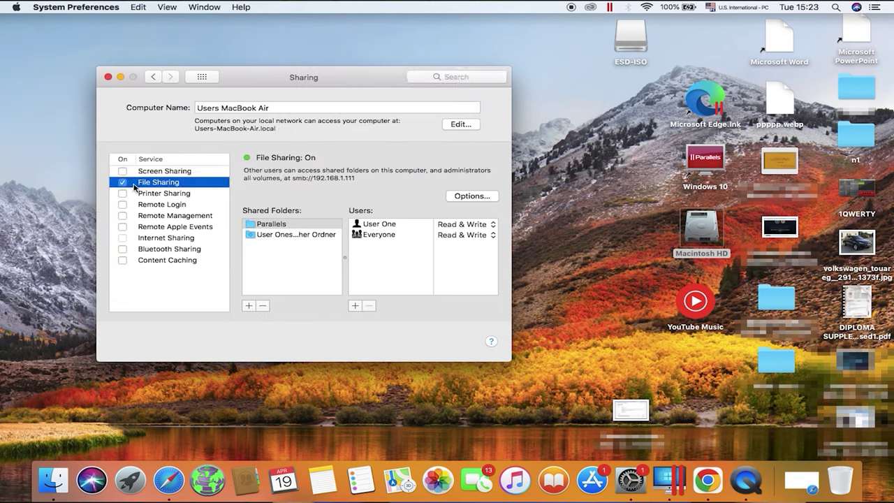
click(470, 197)
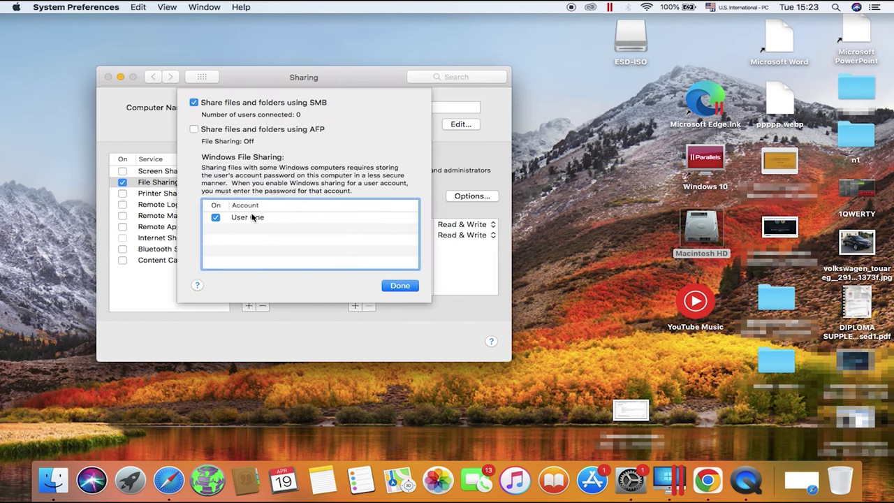
click(407, 289)
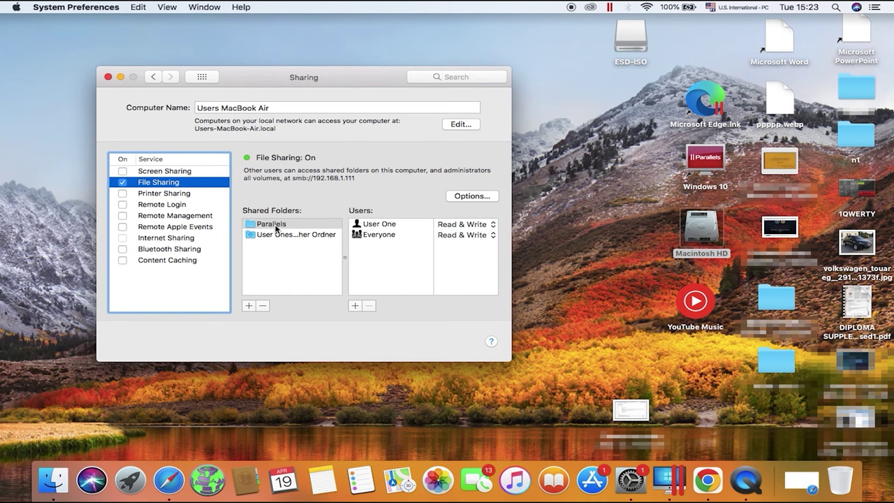
Add the Parallels folder from the user1 home folder to the shared folders and give the account owner Read & Write access.
click(250, 306)
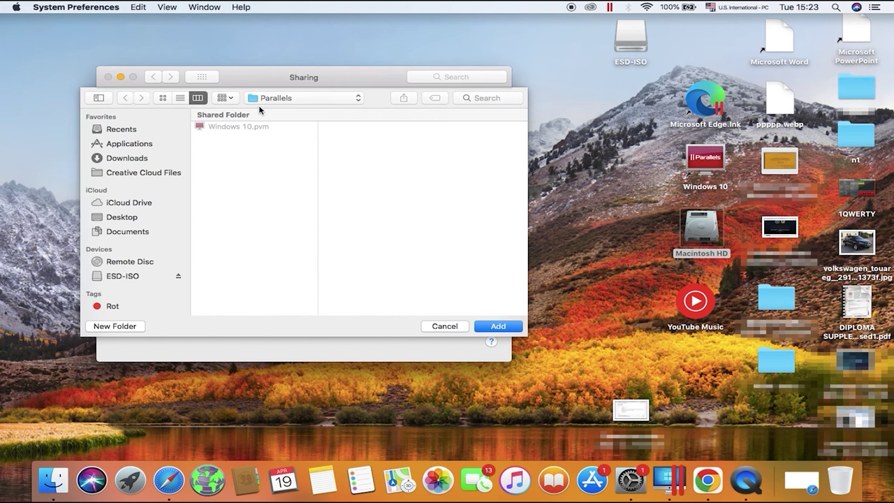
click(283, 97)
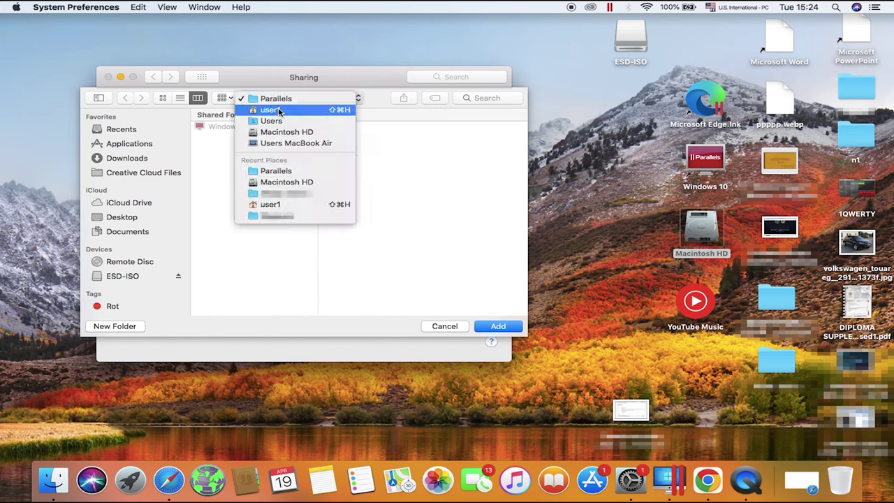
click(279, 111)
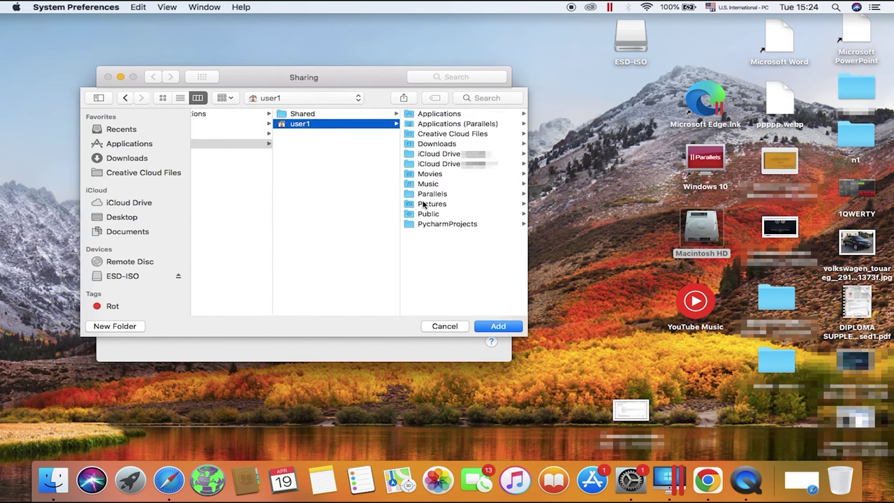
click(436, 194)
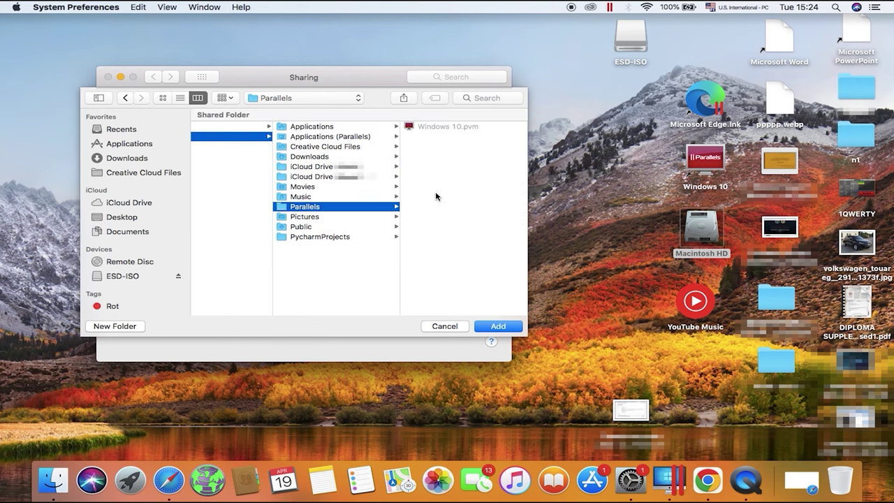
click(314, 208)
key(Return)
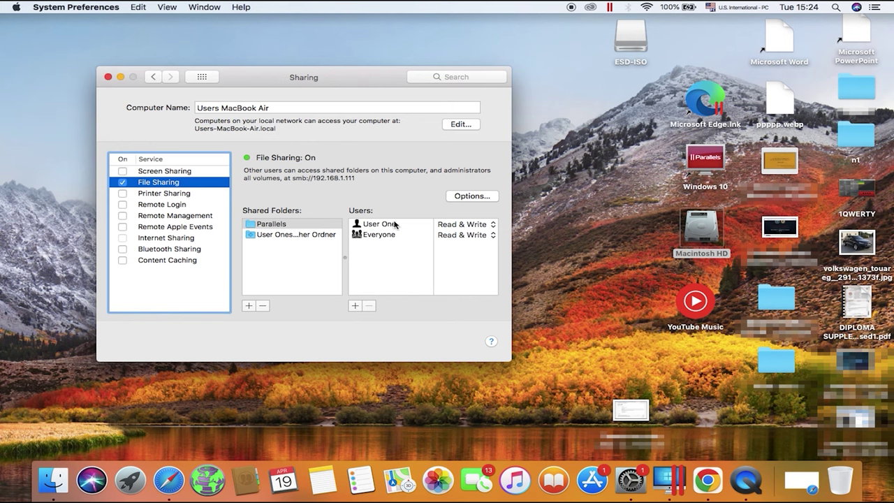
click(482, 225)
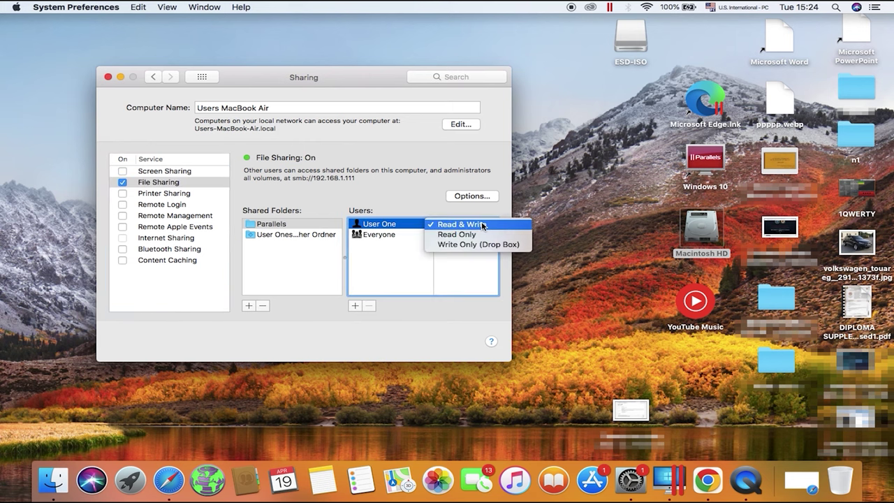
click(482, 225)
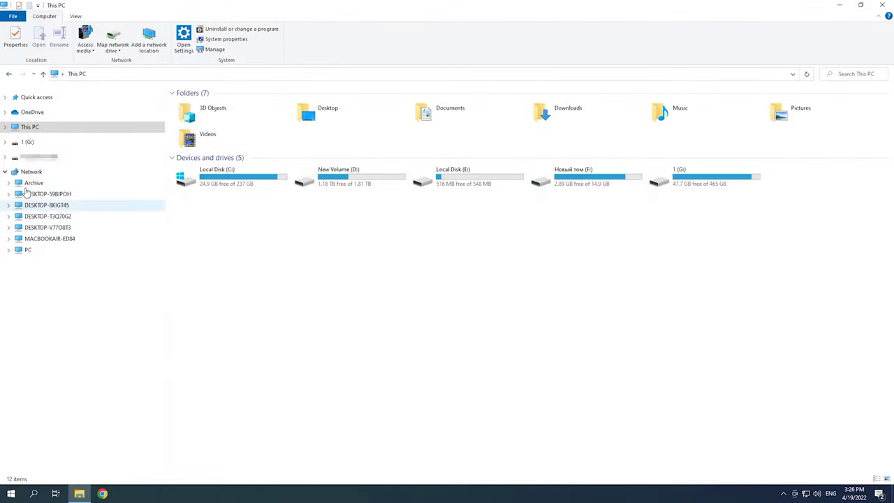
In Windows File Explorer, connect to the network computer MACBOOKAIR-ED84 by entering the Mac account's user name and password.
click(45, 239)
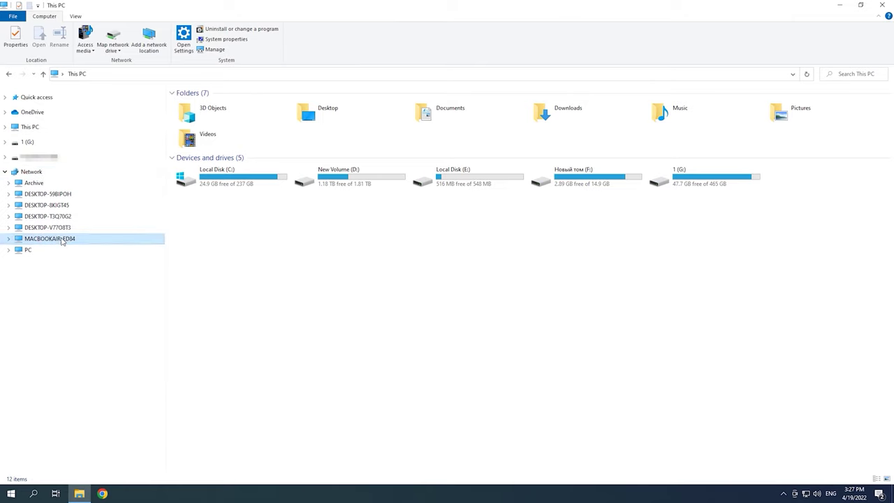
text(User One)
key(Tab)
text(•••••)
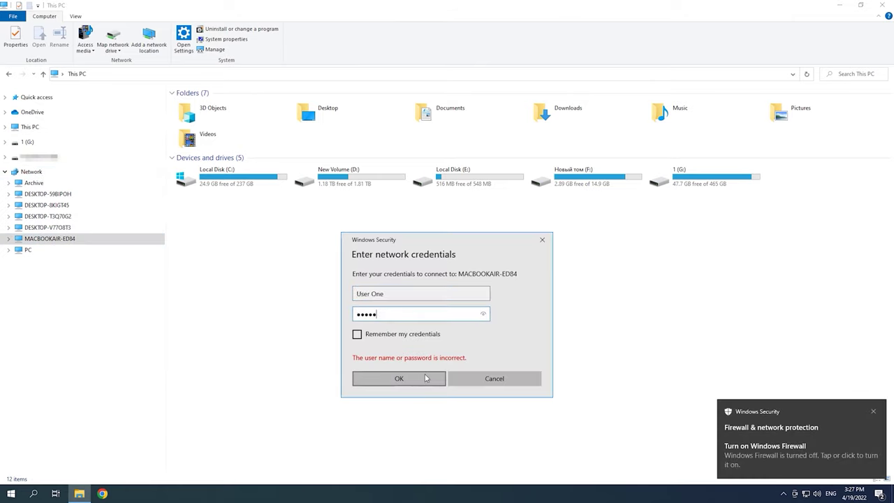
click(426, 378)
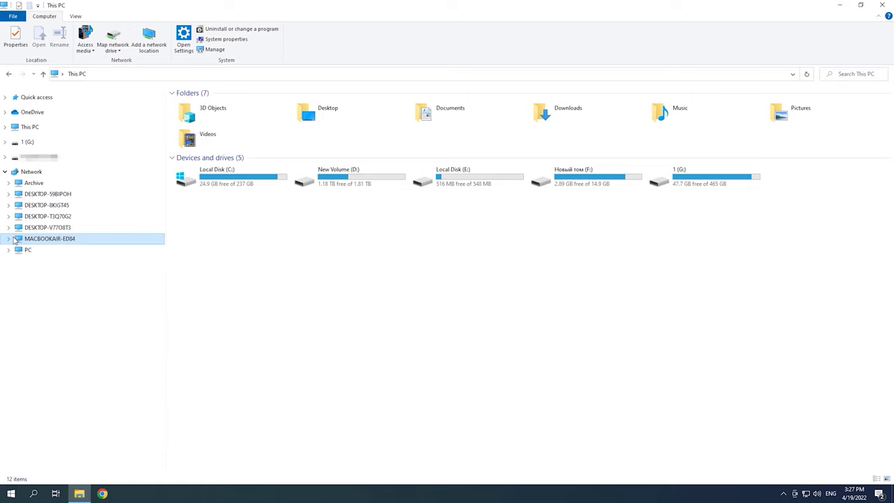
Copy the Windows 10.pvm folder from the shared Parallels folder on MACBOOKAIR-ED84.
click(14, 238)
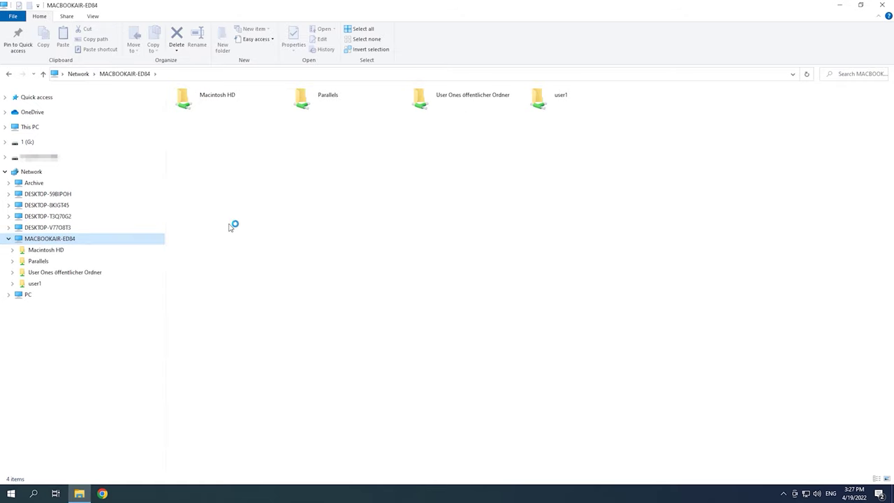
double_click(327, 103)
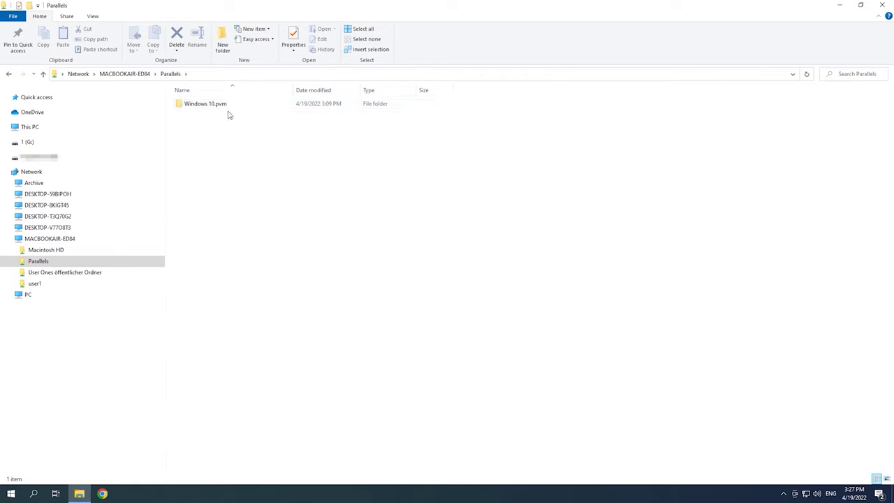
click(207, 106)
right_click(220, 109)
click(258, 269)
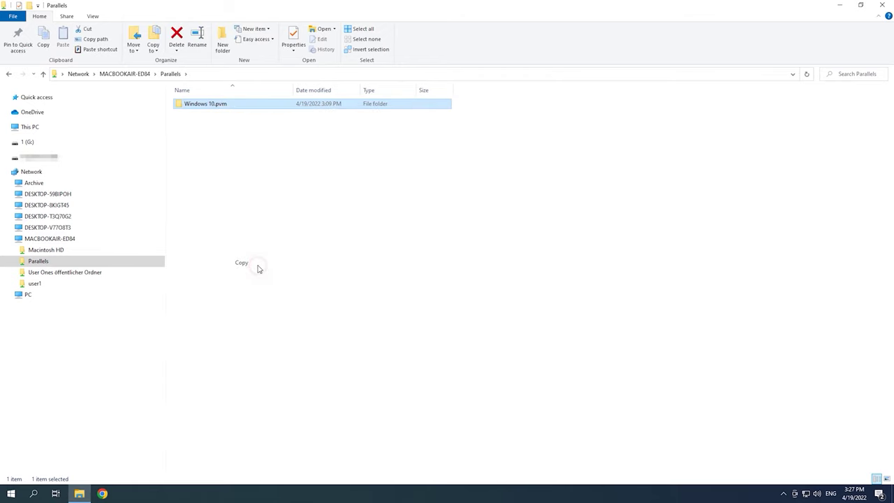
Paste the copied virtual machine folder into folder 1 on New Volume (D:).
click(5, 127)
click(53, 230)
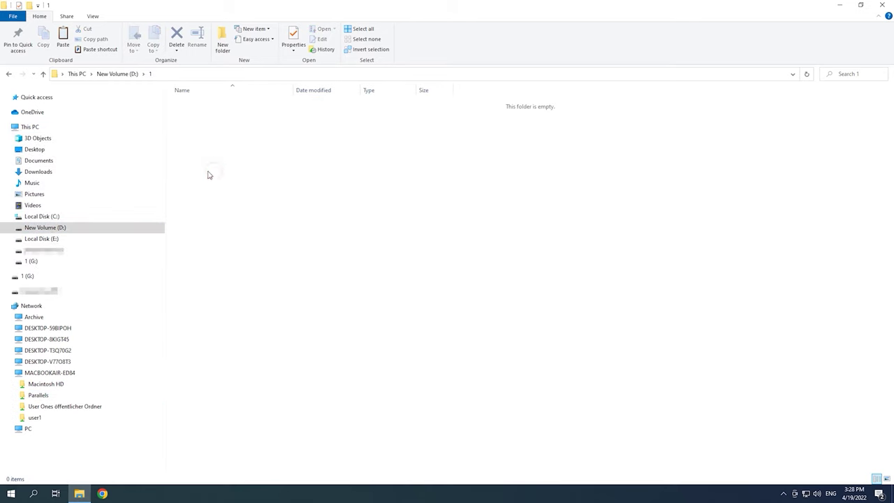
right_click(233, 154)
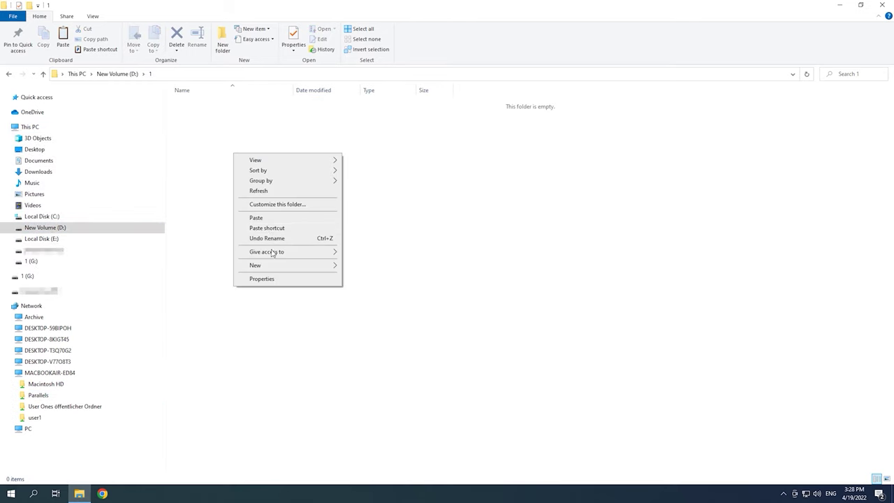
click(257, 219)
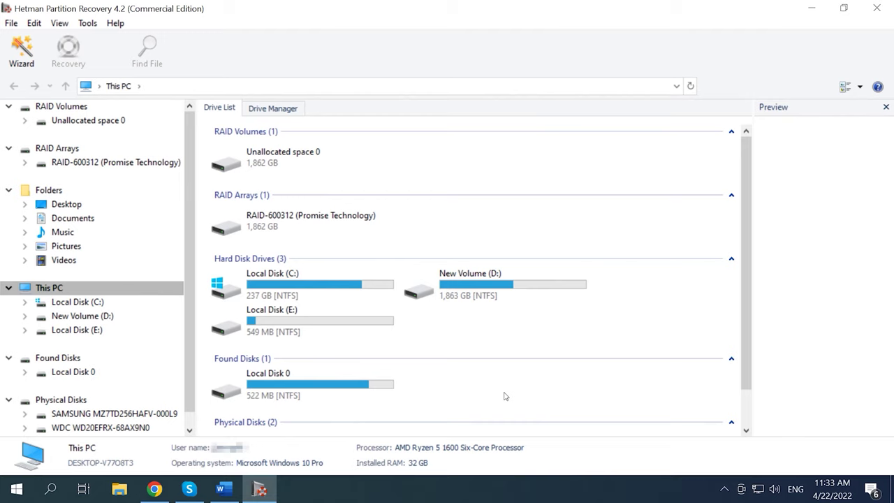
In Hetman Partition Recovery, mount a Parallels disk image, choosing the Parallels folder inside D:\1\snapshot as its location.
click(90, 25)
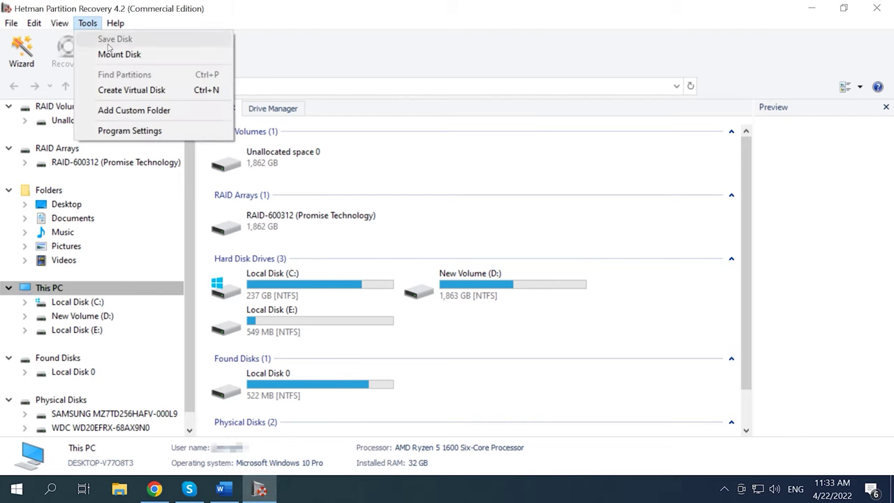
click(126, 59)
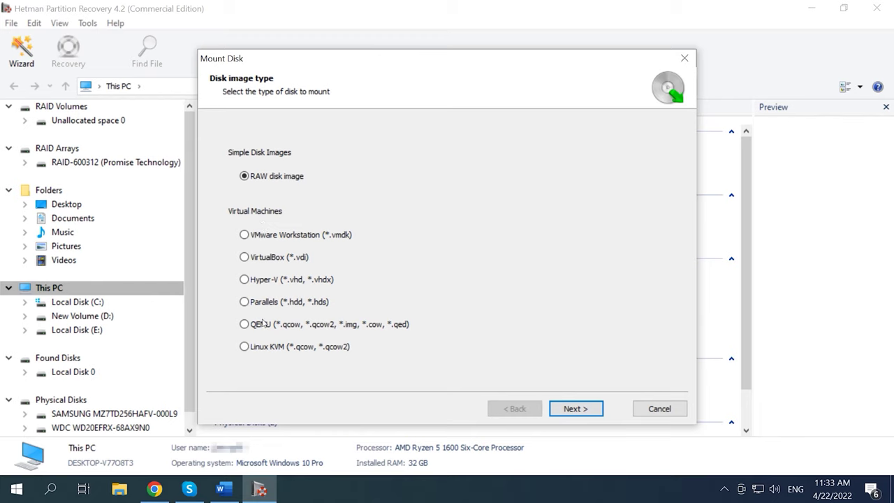
click(572, 409)
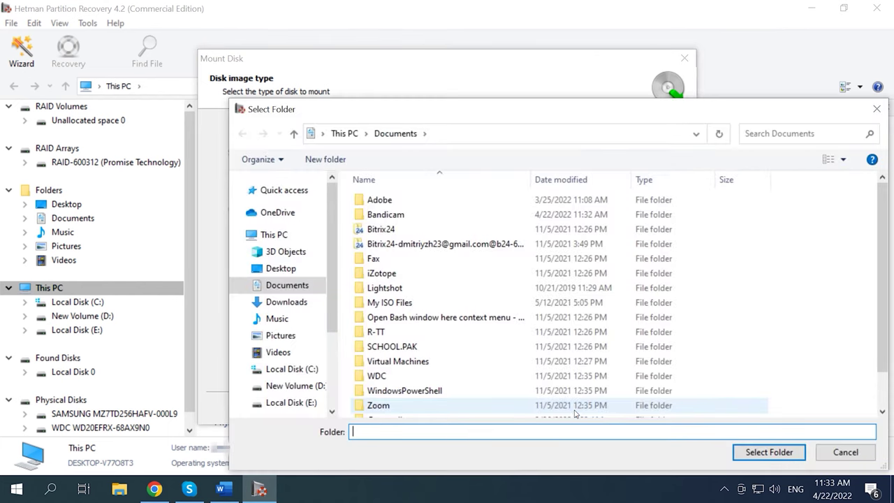
click(296, 386)
double_click(377, 200)
double_click(395, 259)
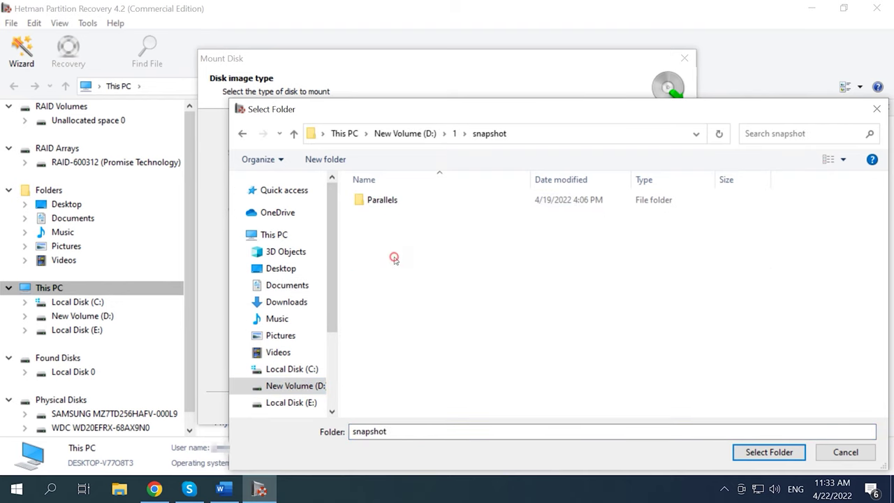
click(382, 201)
click(769, 452)
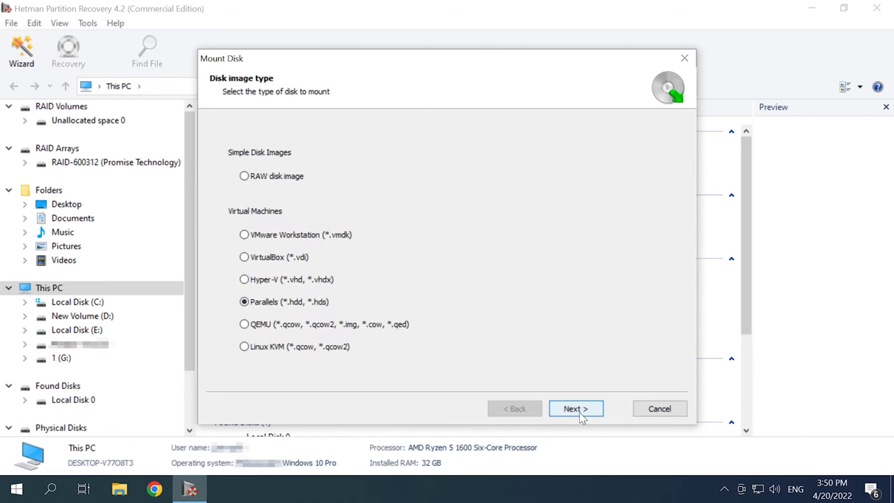
Mount the active snapshots of both Windows 10 virtual disks from Windows 10.pvm in the Parallels network folder on MACBOOKAIR-ED84.
click(580, 411)
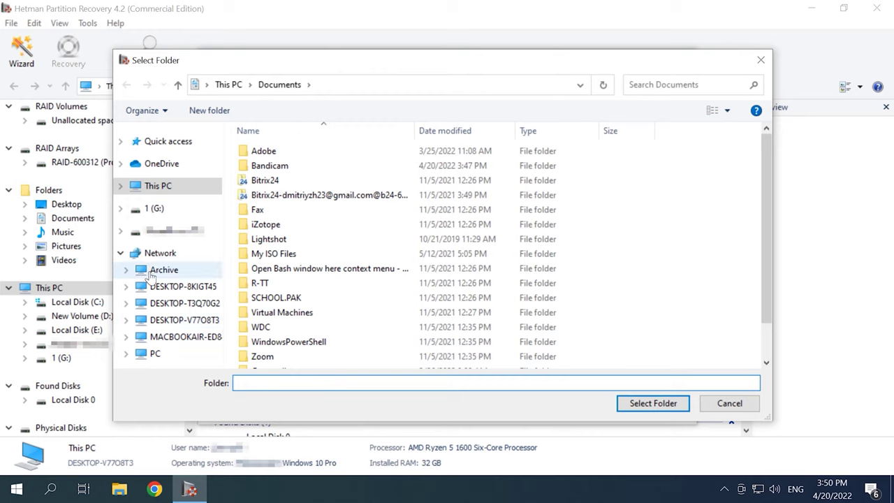
click(175, 339)
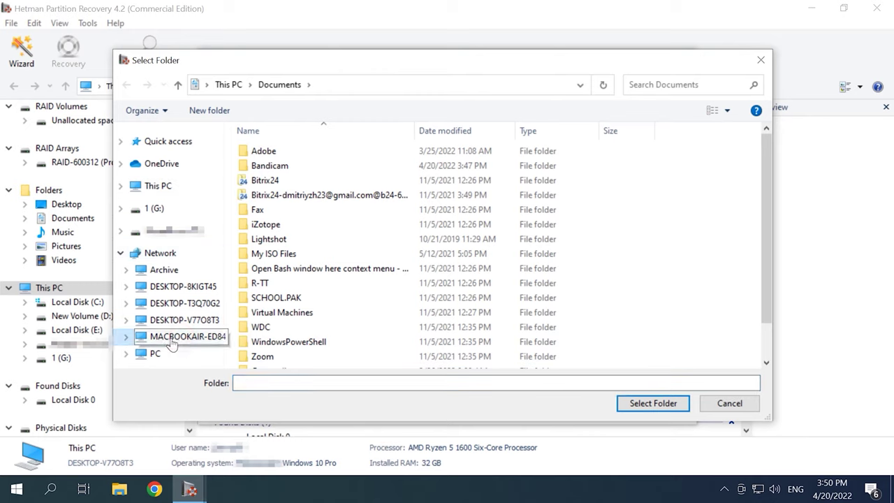
click(442, 140)
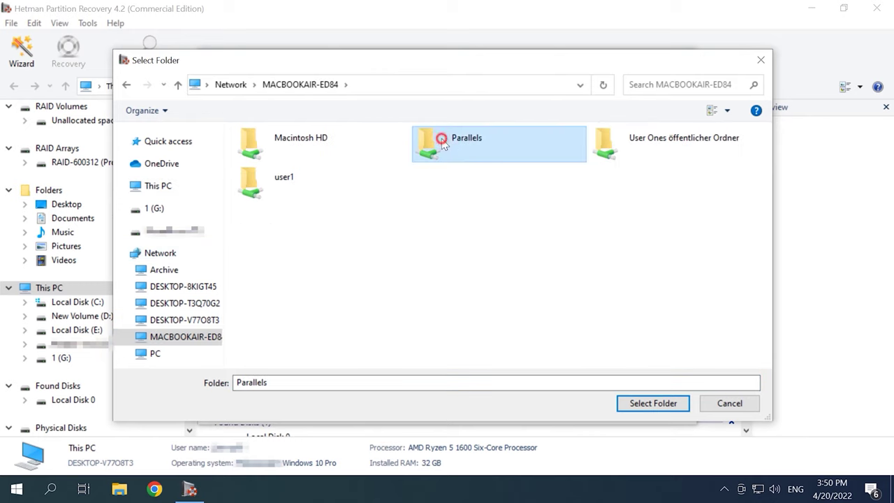
double_click(470, 154)
click(275, 152)
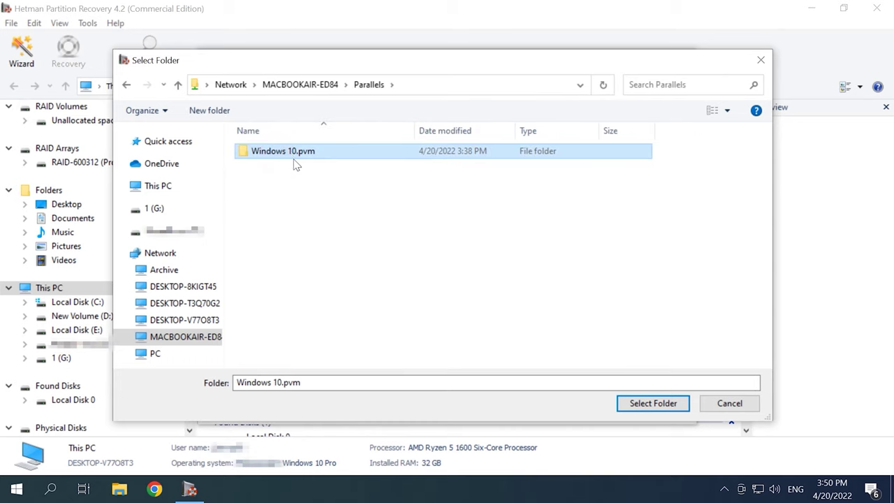
click(684, 408)
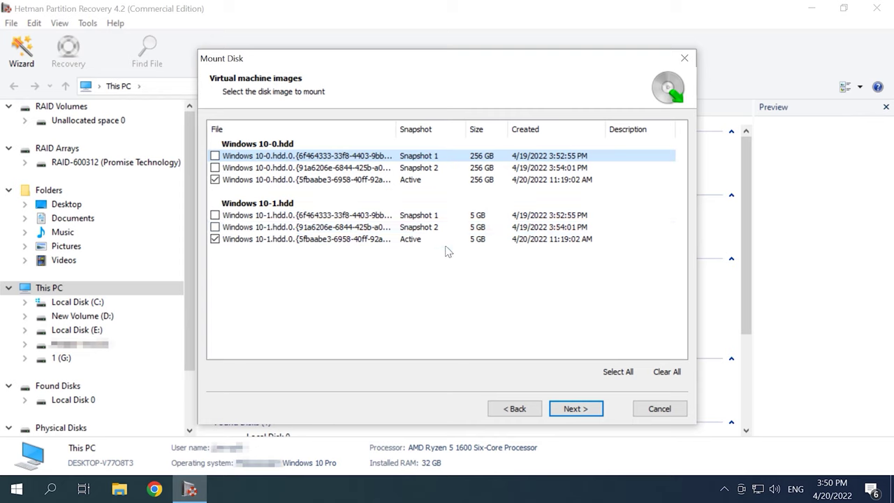
click(575, 409)
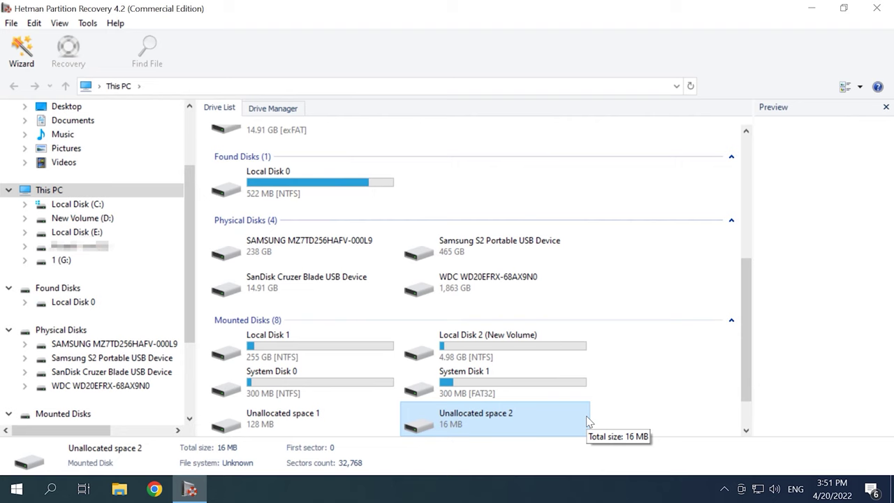
Run a fast scan of the mounted Local Disk 2 (New Volume) and finish the analysis wizard.
click(503, 345)
right_click(506, 355)
click(559, 369)
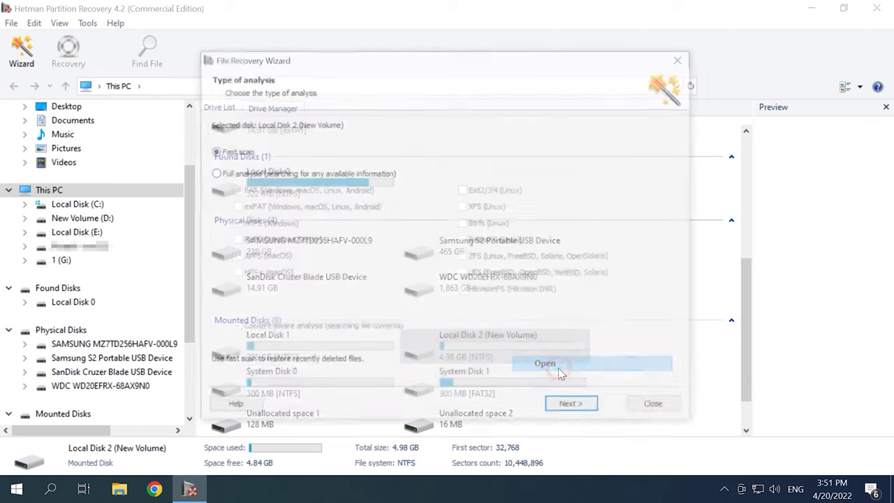
click(241, 175)
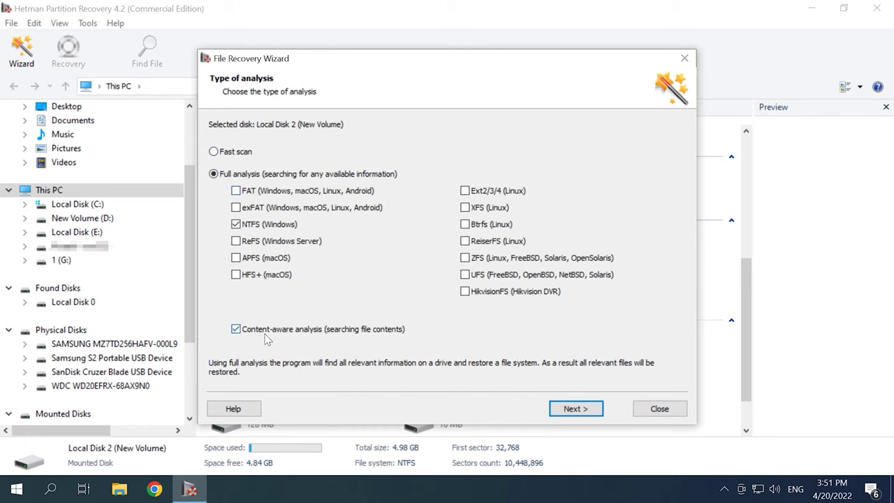
click(217, 152)
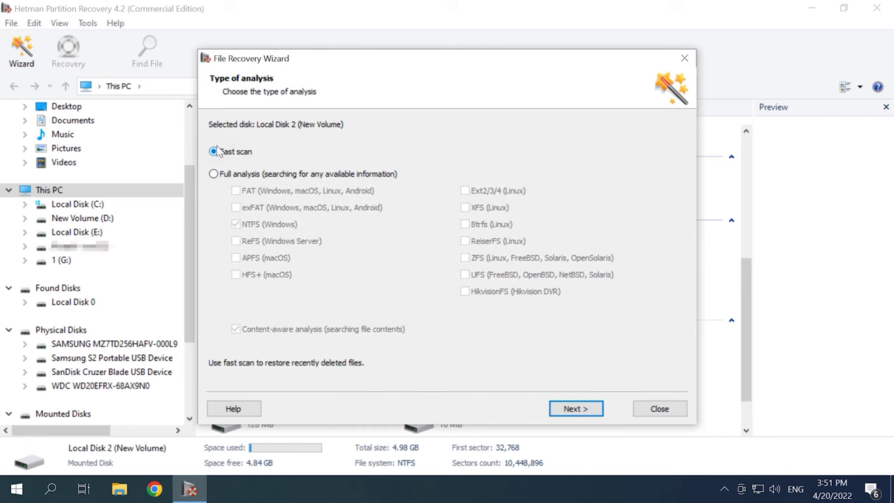
click(574, 409)
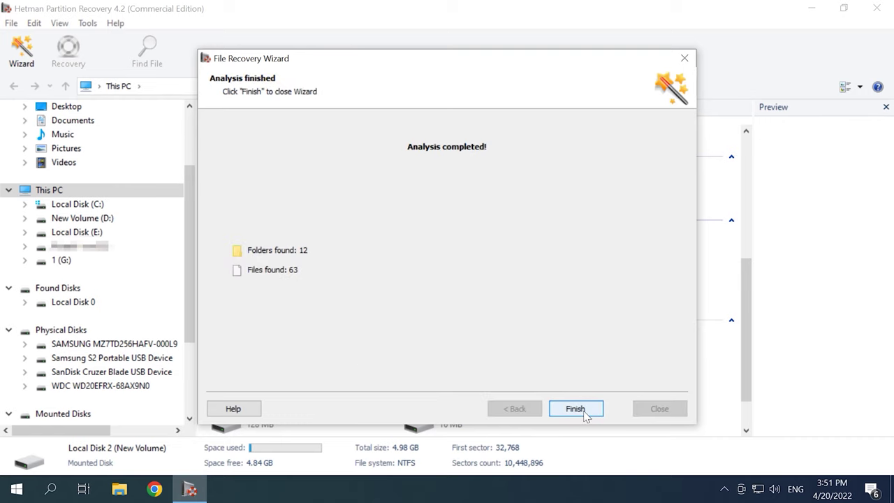
click(575, 410)
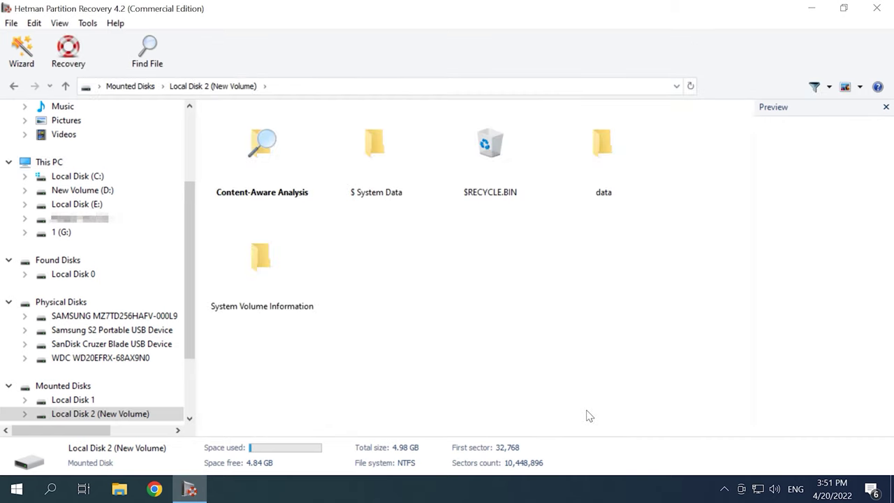
Open the data folder on Local Disk 2, preview the deleted image 029.jpg and view the file search options.
double_click(584, 193)
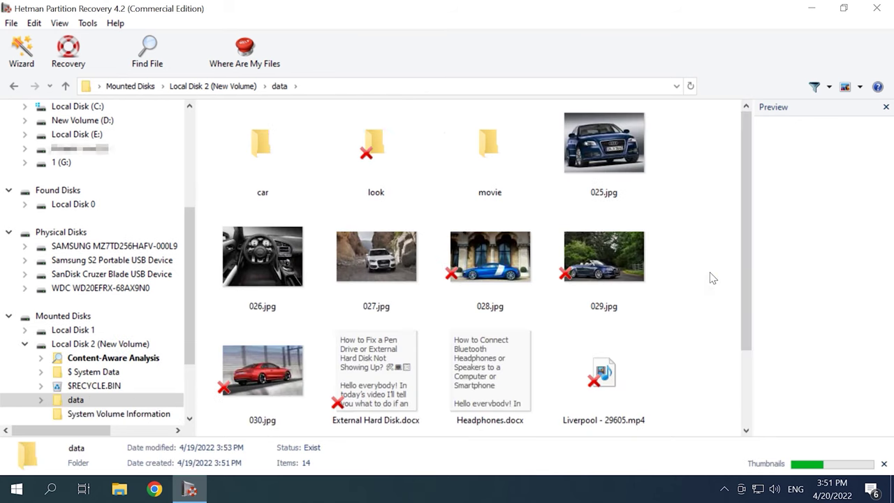
scroll(710, 289, down, 2)
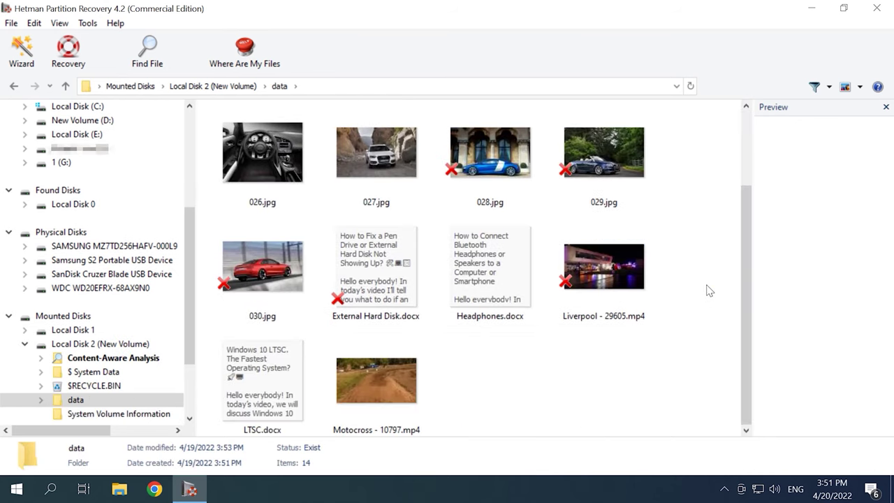
scroll(705, 287, up, 2)
click(608, 272)
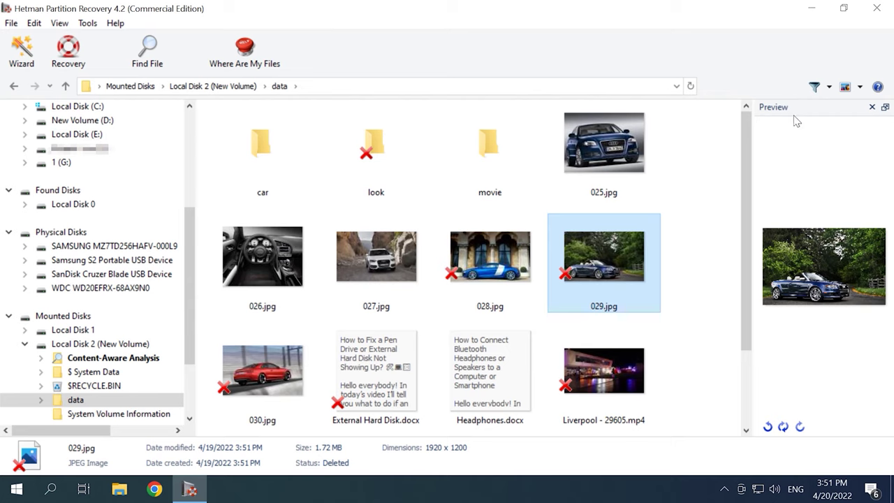
click(148, 53)
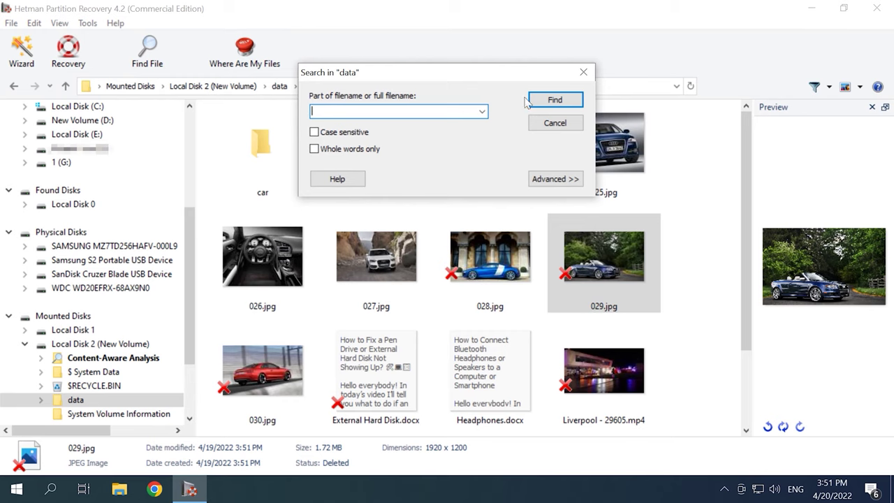
click(582, 71)
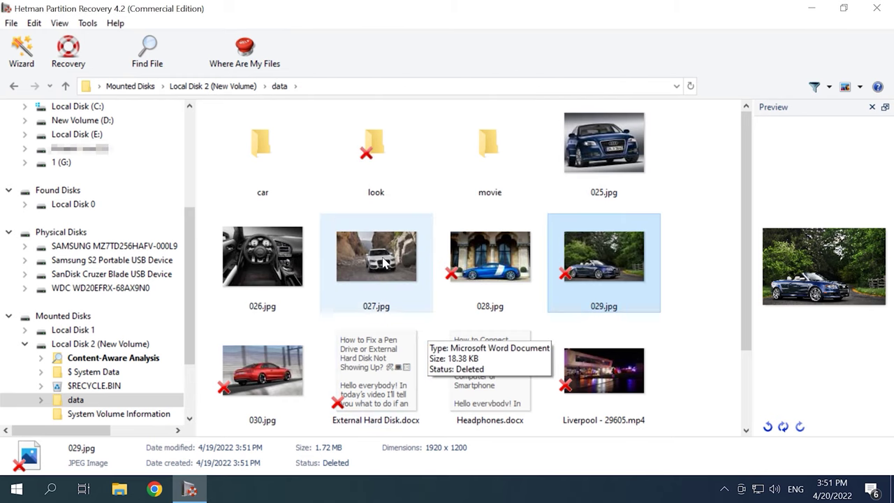
Look through the contents of the car and look subfolders, returning to the data folder.
double_click(264, 148)
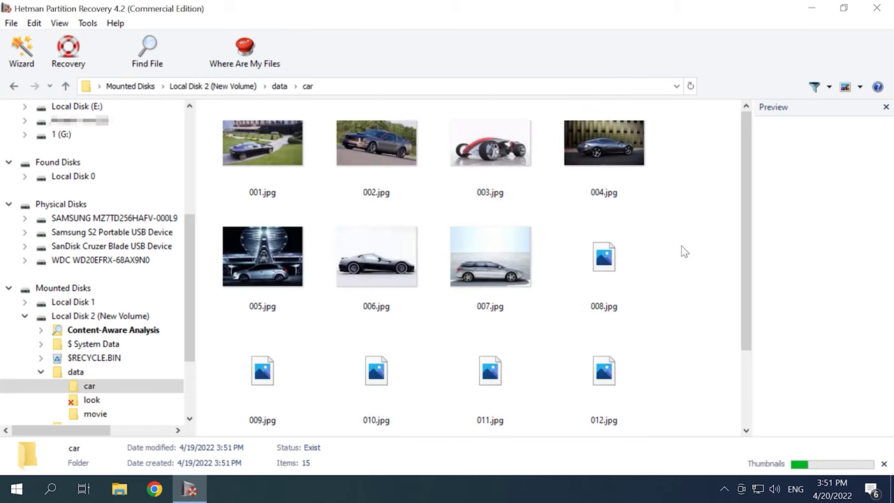
click(66, 85)
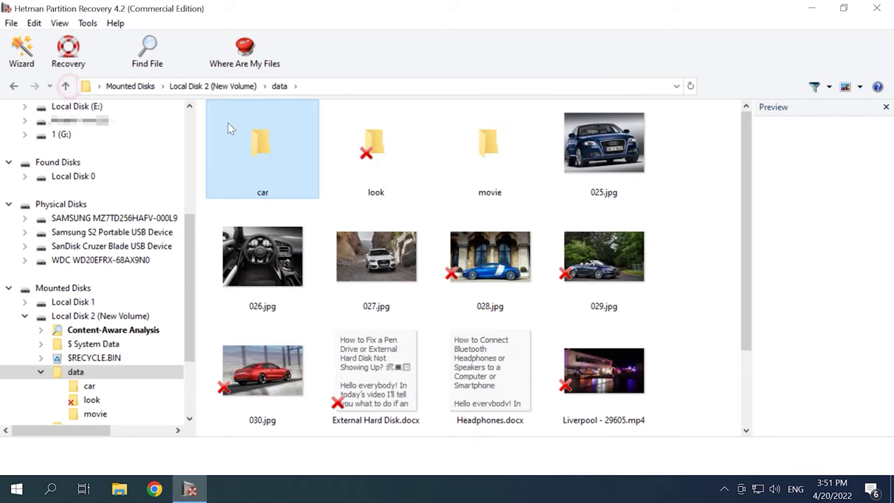
double_click(376, 143)
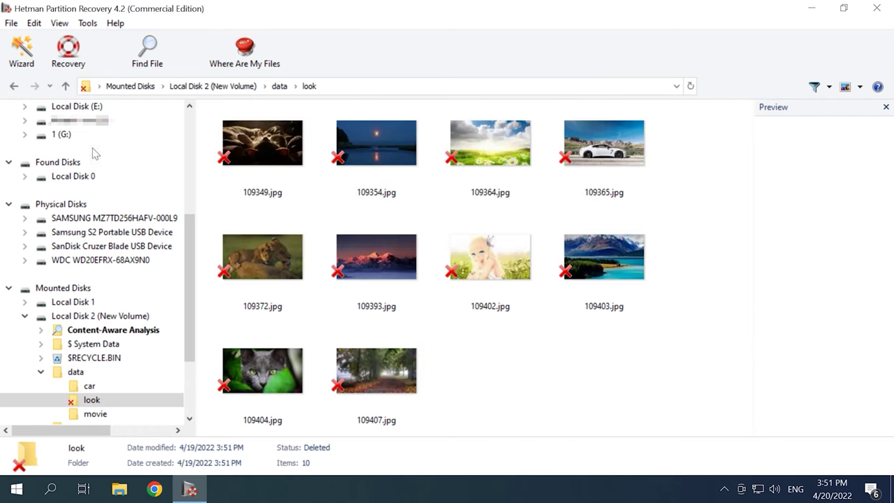
click(66, 85)
click(674, 271)
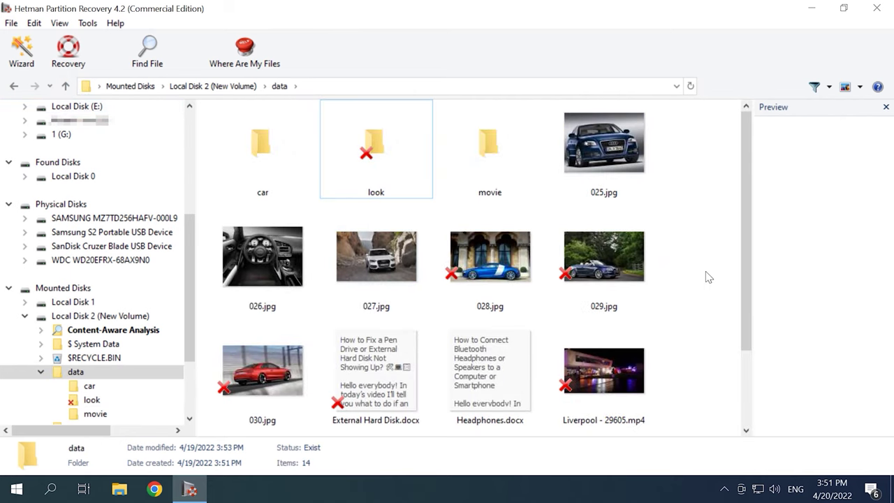
Recover the deleted images 028.jpg and 029.jpg from the data folder to the hard disk, using D:\3\ as the save path.
drag(720, 254, 493, 310)
click(68, 57)
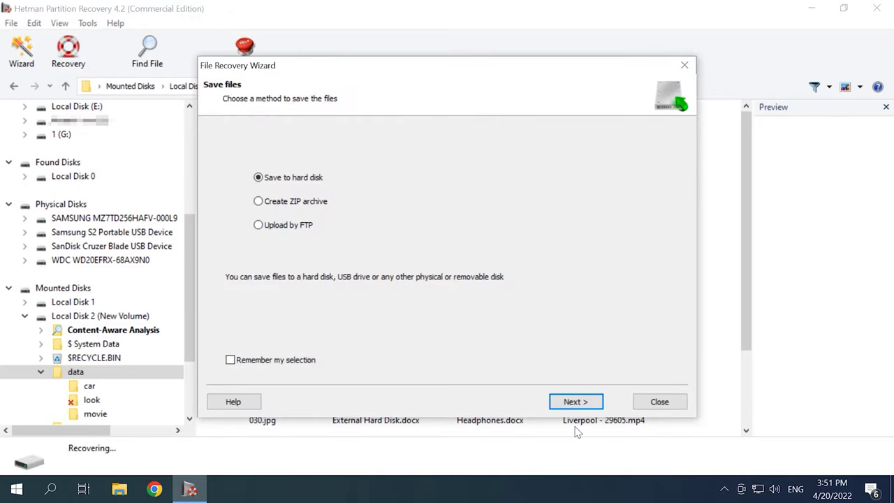
click(578, 401)
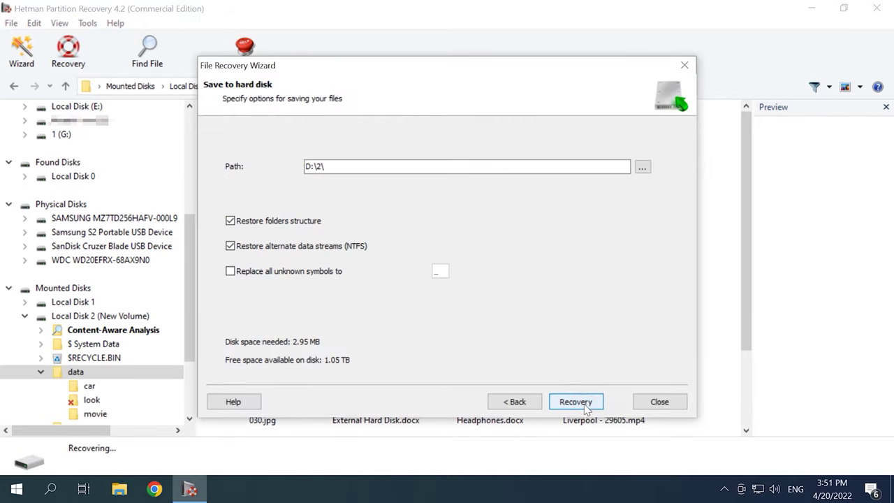
click(319, 166)
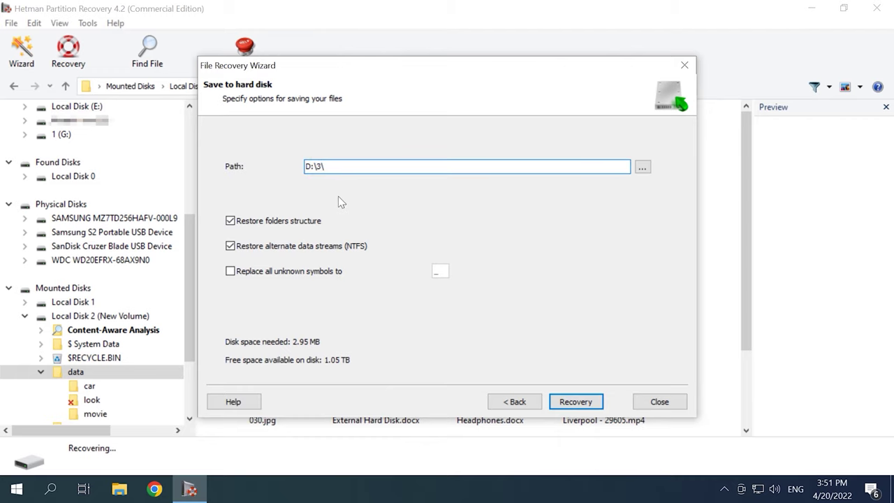
click(580, 400)
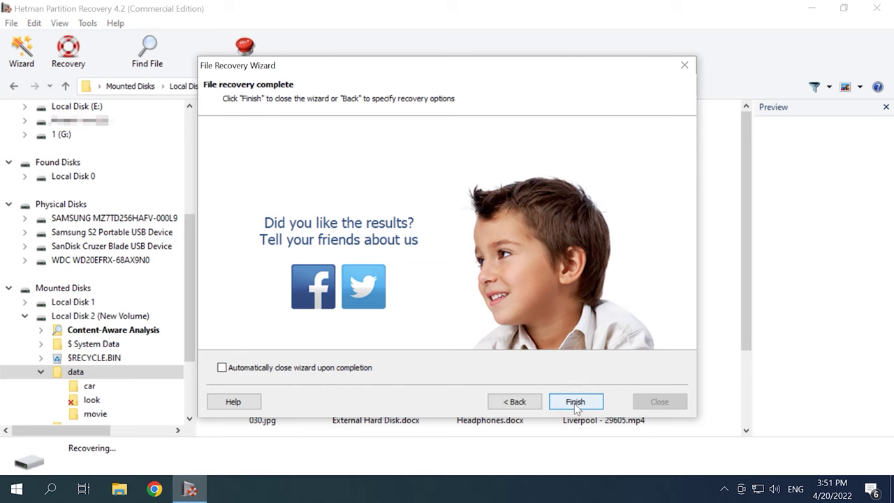
click(576, 402)
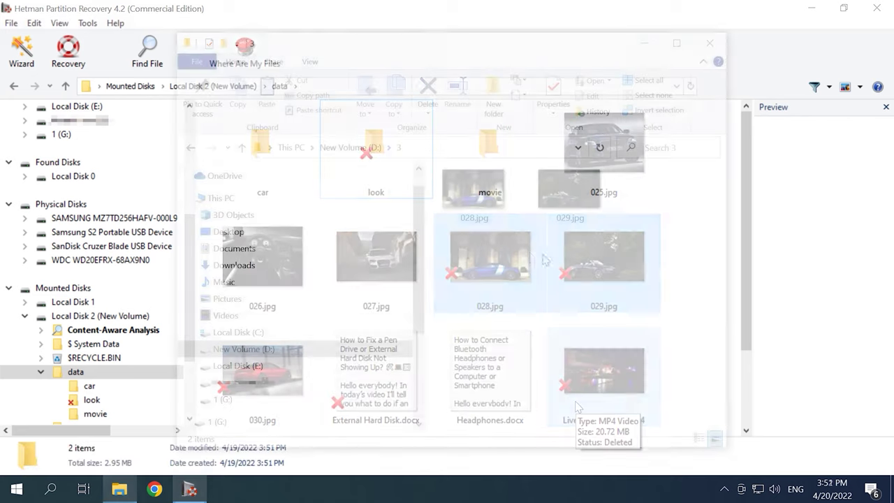
drag(520, 210, 436, 164)
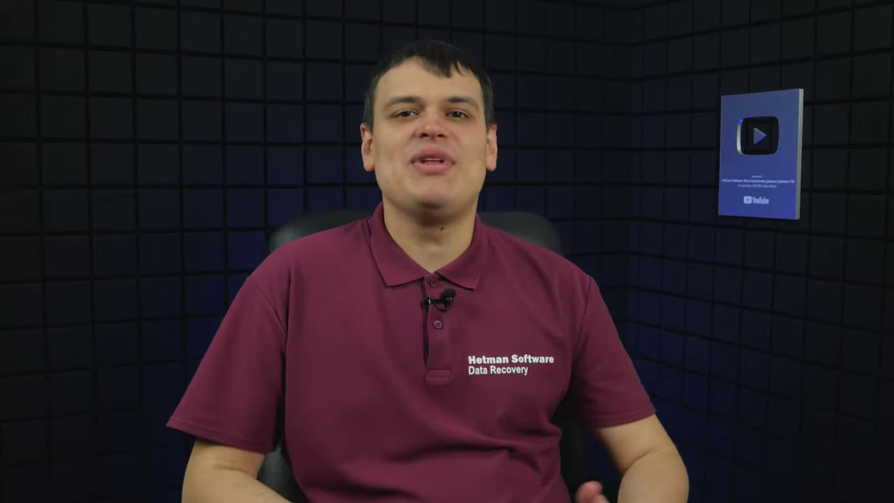